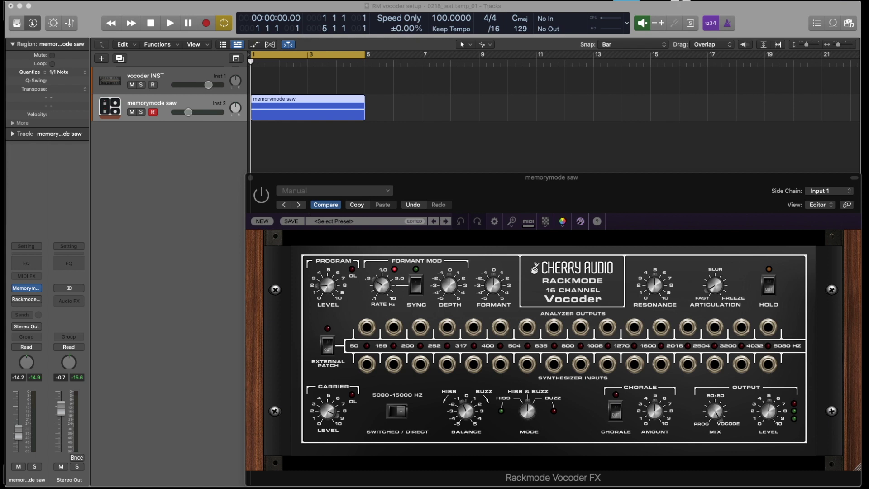
# Open Memorymode, play the memorymode saw region, then mute and unmute its track to compare.
pyautogui.click(27, 288)
pyautogui.press('space')
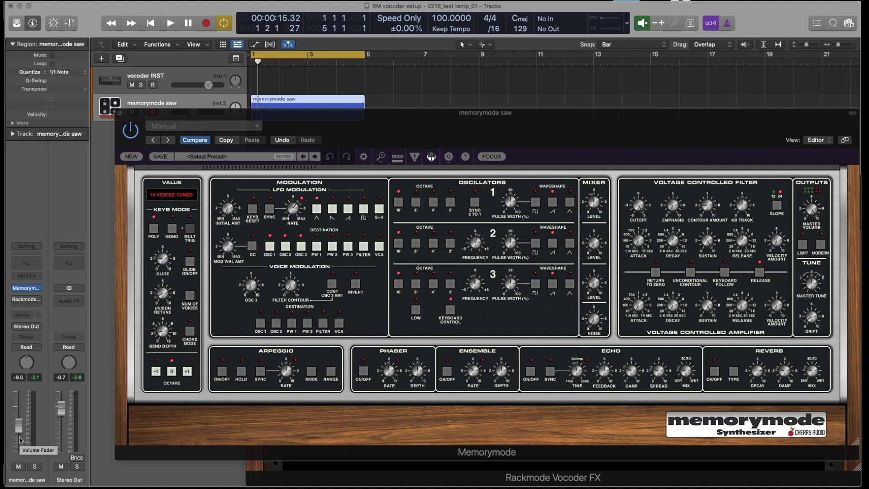
pyautogui.press('space')
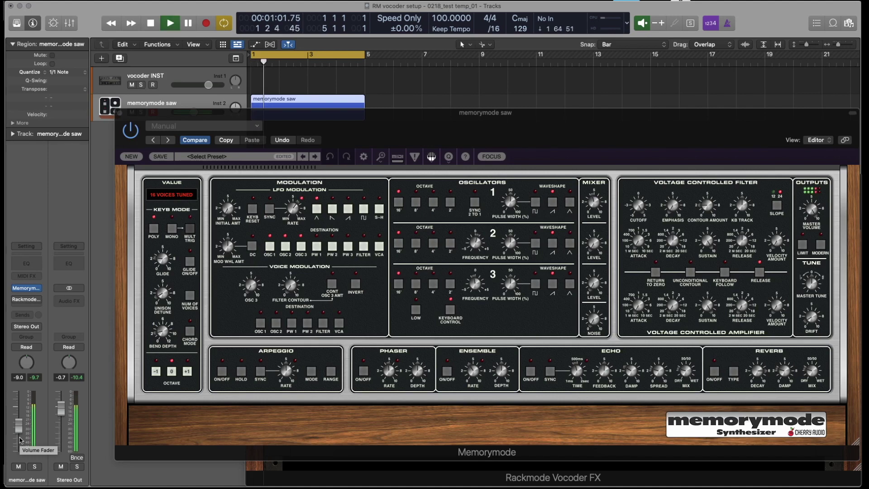
pyautogui.click(18, 466)
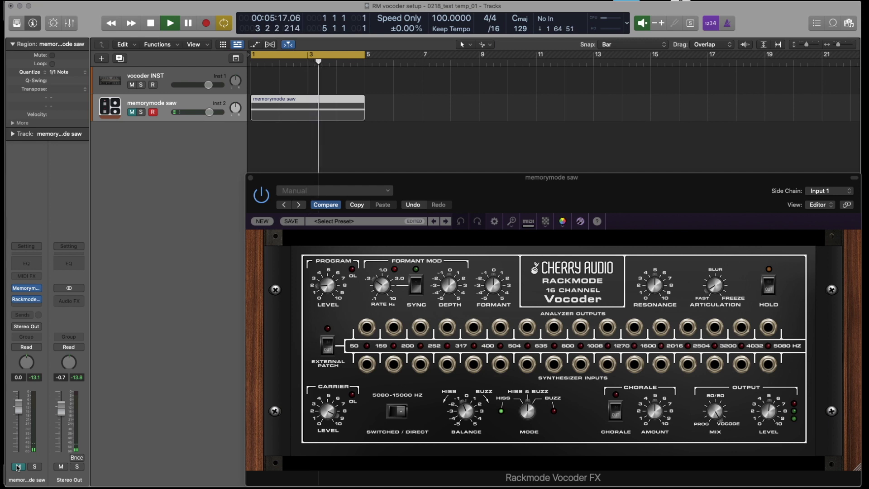
pyautogui.click(18, 466)
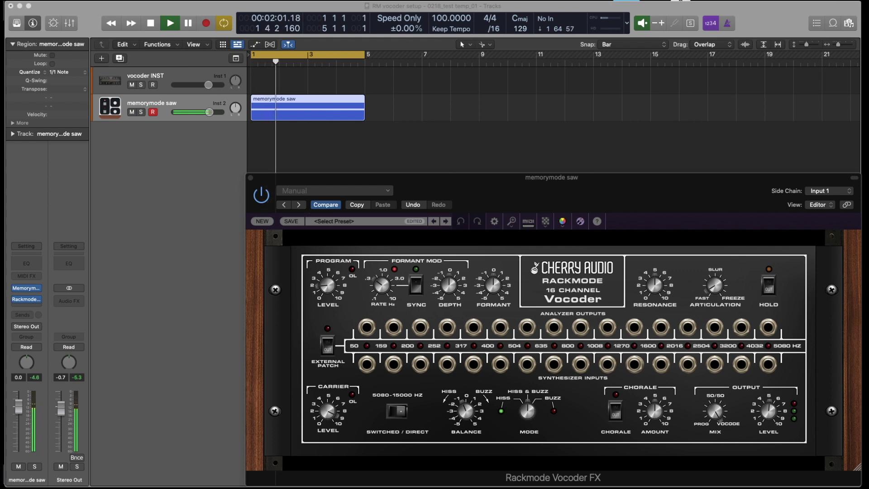
# Stop playback, select vocoder INST, and confirm the side chain stays on RECORD IN (Input 1).
pyautogui.click(26, 292)
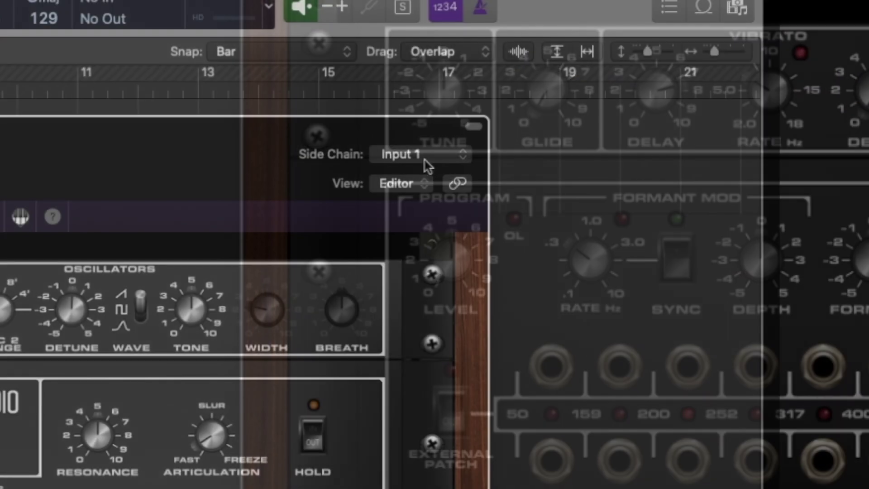
pyautogui.click(425, 152)
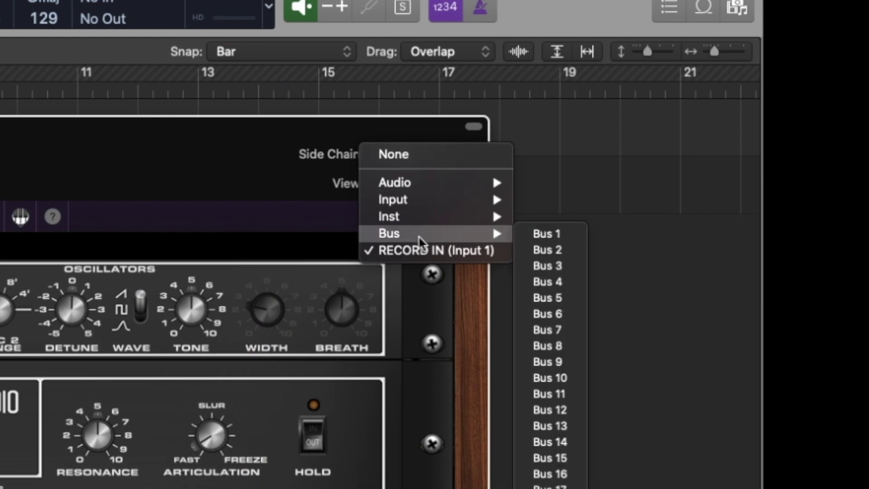
pyautogui.click(254, 205)
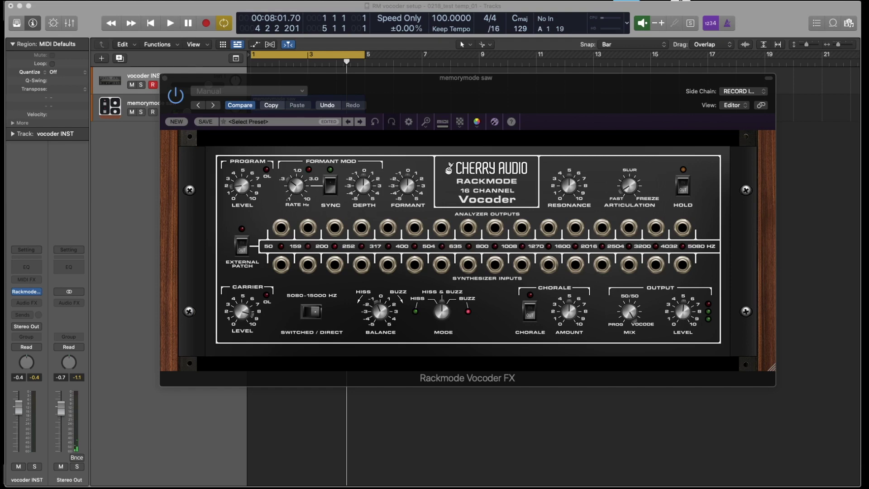
# Show the side chain source choices in the vocoder plug-in window.
pyautogui.click(741, 91)
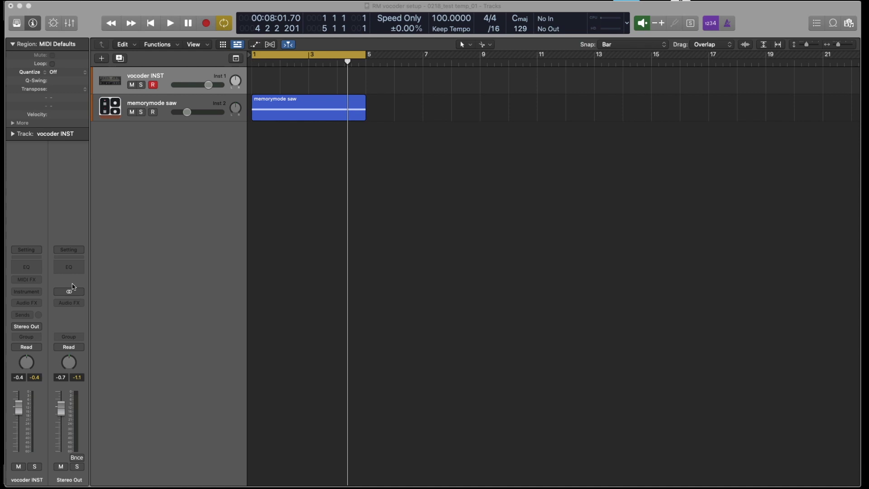
# Load Rackmode Vocoder from the Recent list into the vocoder INST instrument slot.
pyautogui.click(38, 293)
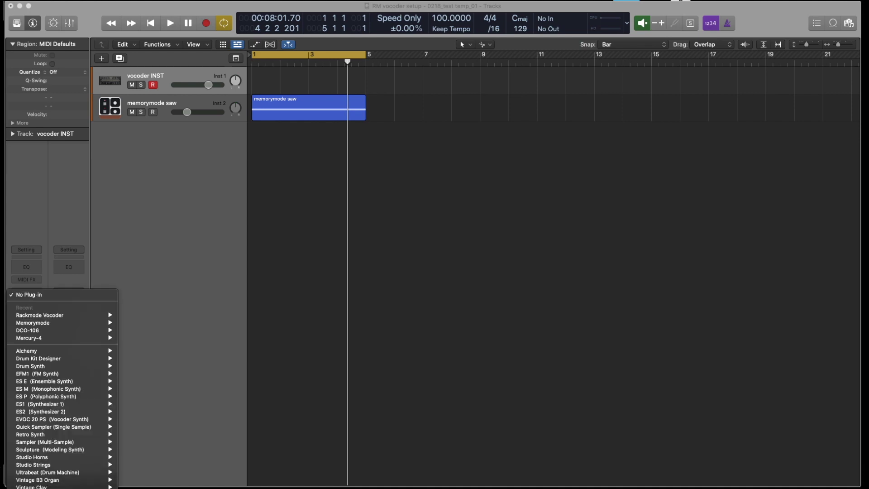
pyautogui.click(40, 315)
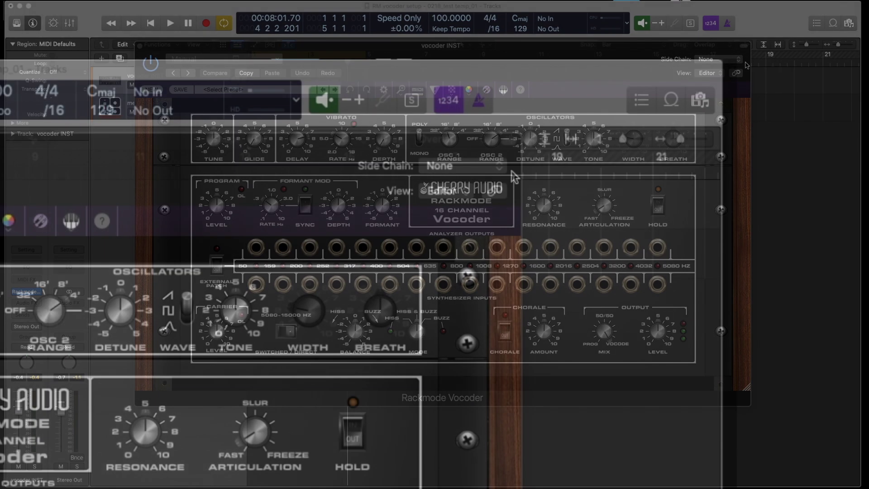
# Set the Rackmode Vocoder instrument's side chain to Input > RECORD IN (Input 1).
pyautogui.click(722, 58)
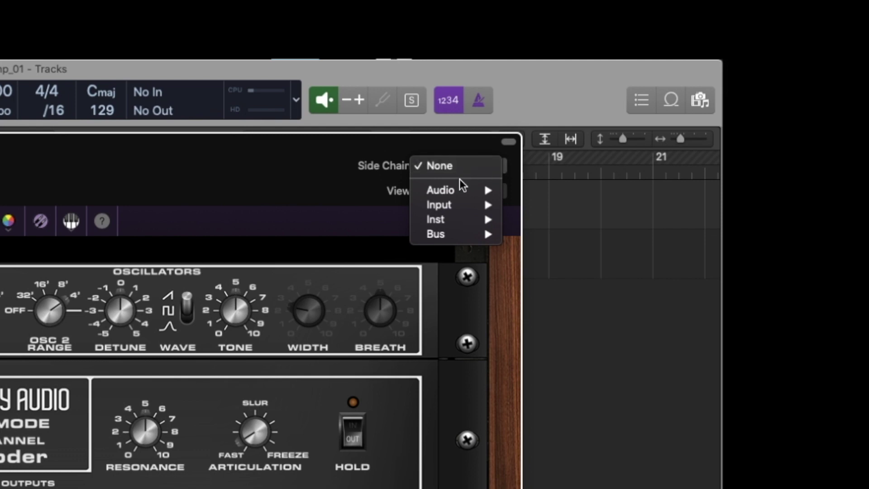
pyautogui.moveTo(453, 188)
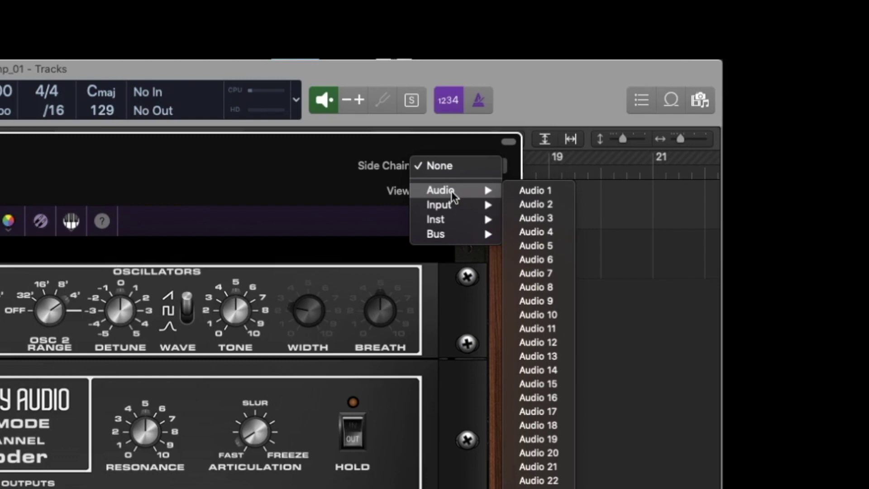
pyautogui.moveTo(457, 207)
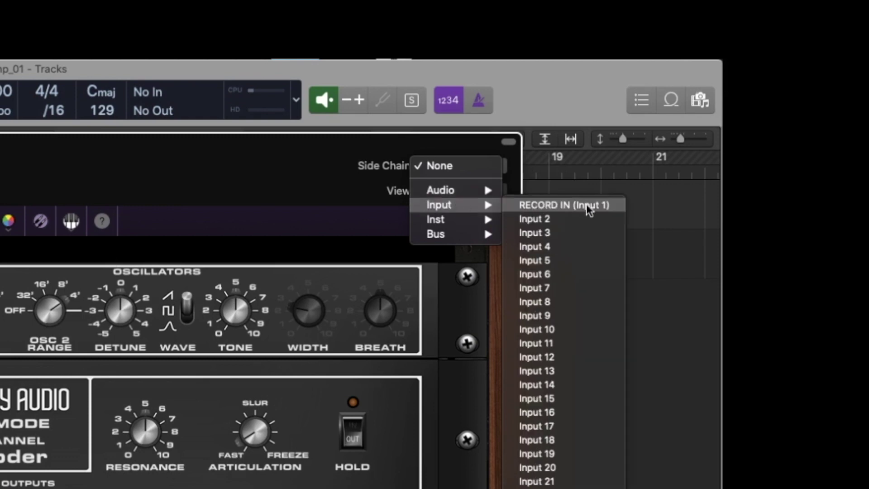
pyautogui.click(611, 207)
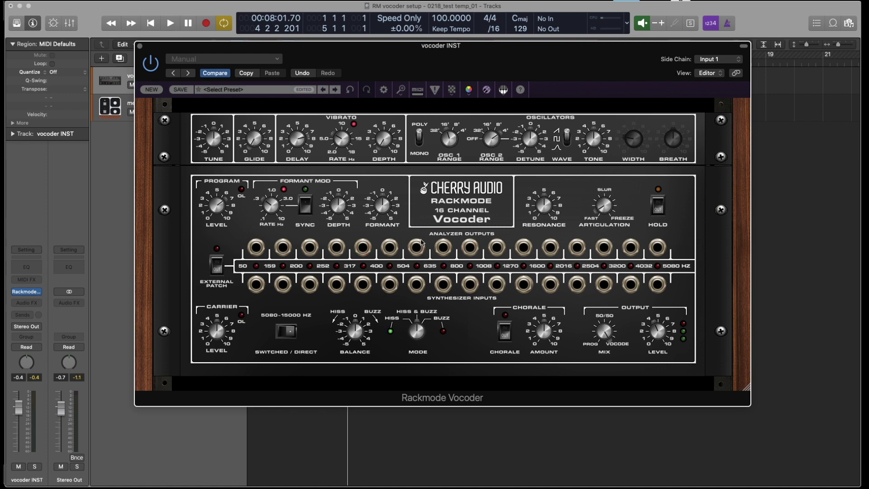
# Raise the Program LEVEL knob above 100% and turn the OSC 2 RANGE knob to Off.
pyautogui.moveTo(211, 217)
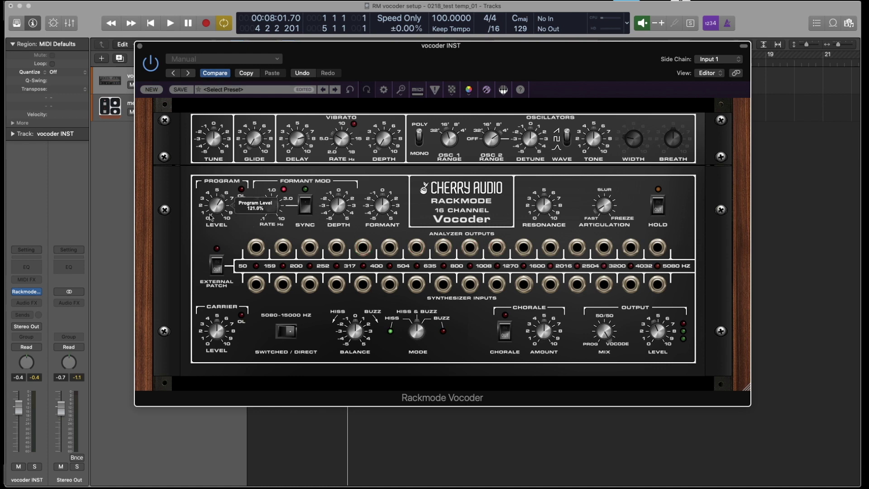
pyautogui.moveTo(211, 216)
pyautogui.mouseDown()
pyautogui.moveTo(206, 179)
pyautogui.moveTo(208, 210)
pyautogui.mouseUp()
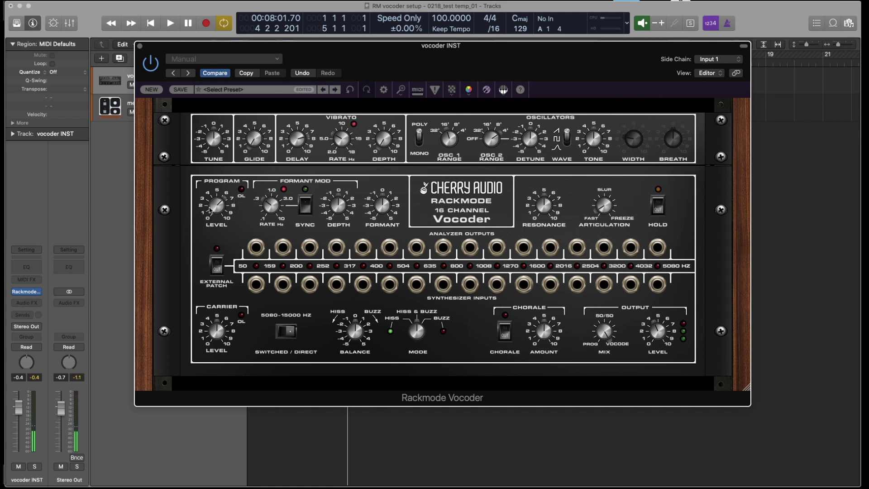
pyautogui.click(210, 210)
pyautogui.moveTo(497, 139); pyautogui.dragTo(511, 225)
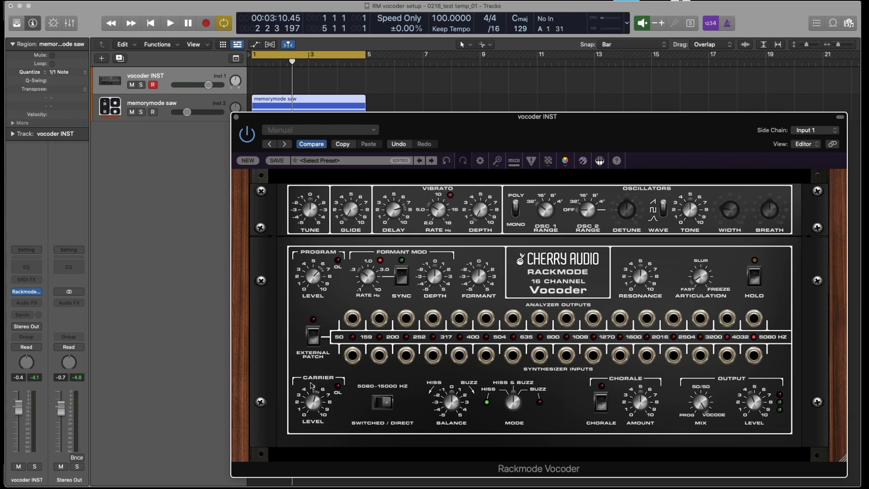
# Select the memorymode saw region and start playback of the arrangement.
pyautogui.moveTo(325, 399)
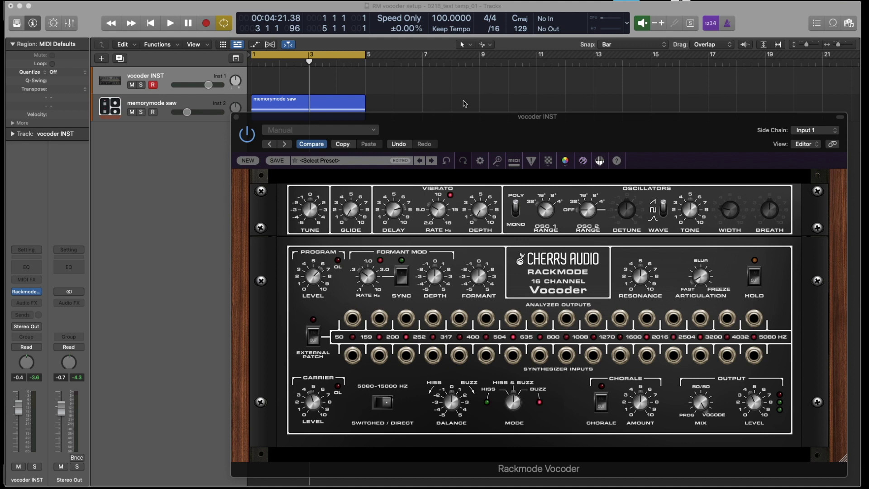
pyautogui.click(344, 101)
pyautogui.moveTo(343, 101); pyautogui.dragTo(342, 70)
pyautogui.press('space')
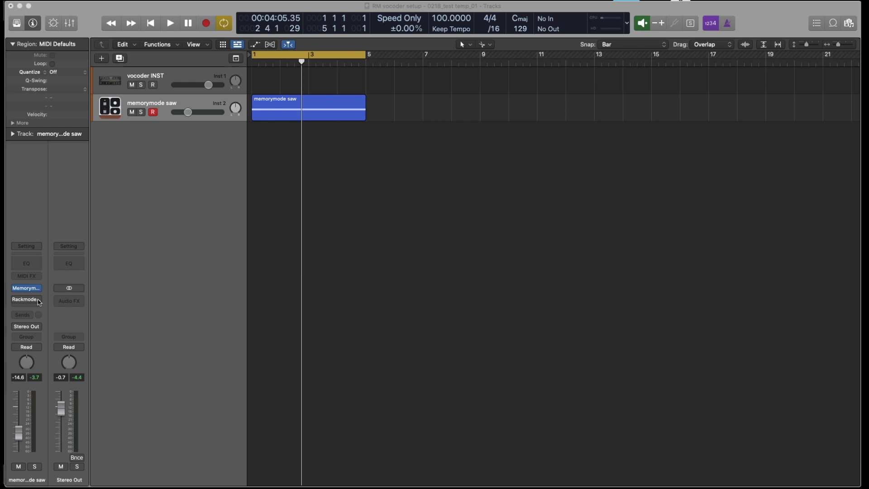
# Dismiss the Audio FX list, then open and close the Memorymode synthesizer window.
pyautogui.click(39, 302)
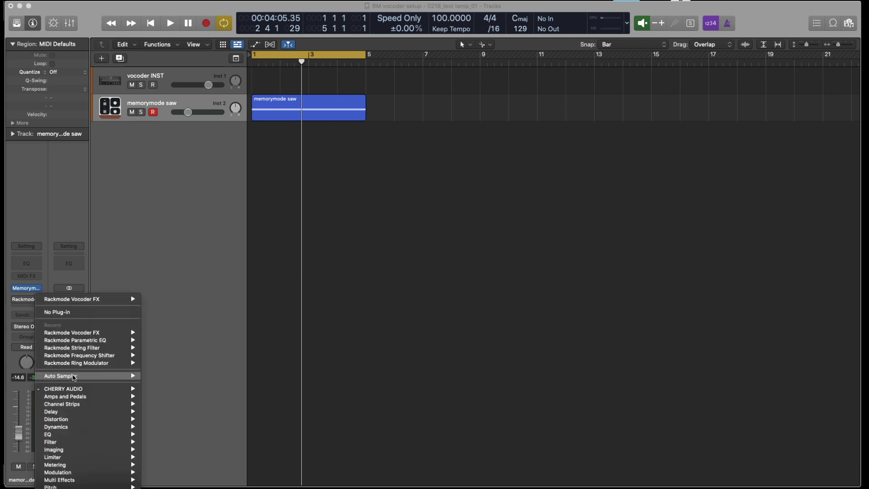
pyautogui.click(359, 166)
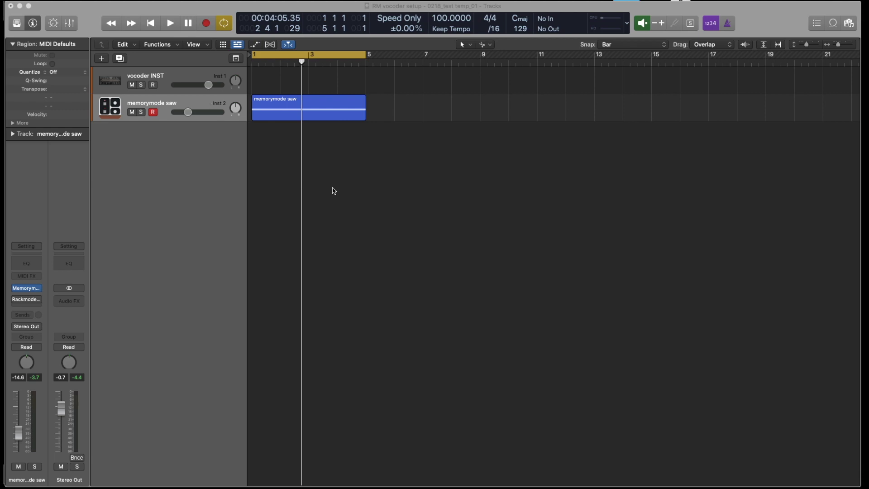
pyautogui.click(28, 288)
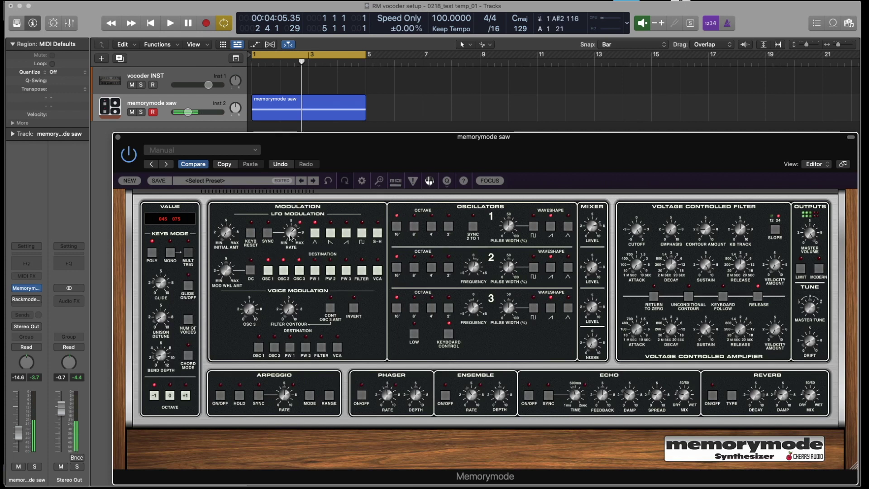
pyautogui.click(117, 137)
# Insert Cherry Audio's Rackmode Vocoder FX in stereo on the memorymode saw track.
pyautogui.click(40, 301)
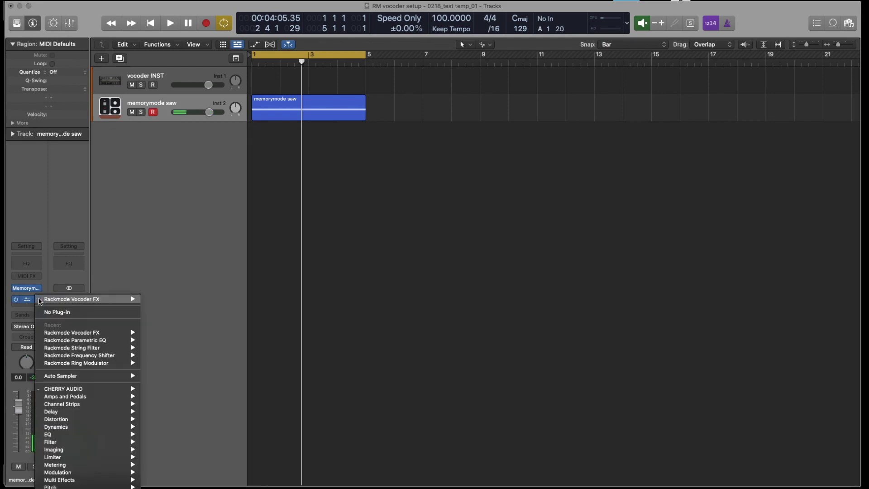
pyautogui.moveTo(82, 389)
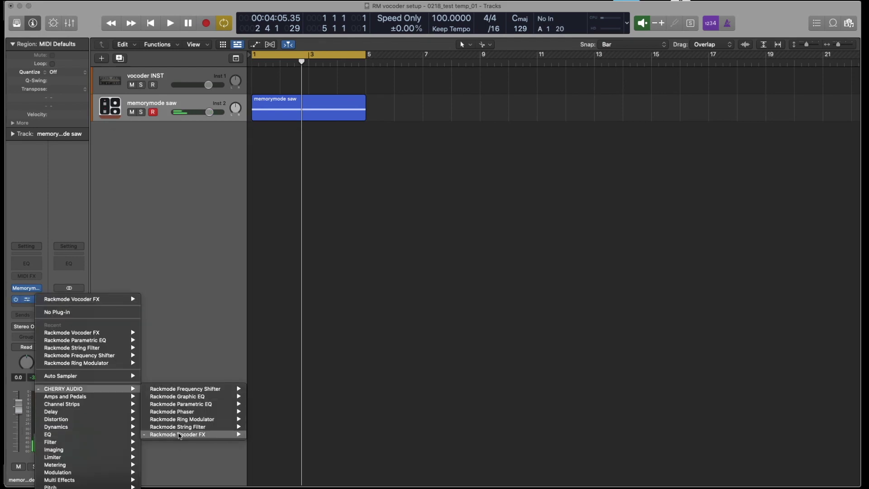
pyautogui.moveTo(179, 435)
pyautogui.click(264, 435)
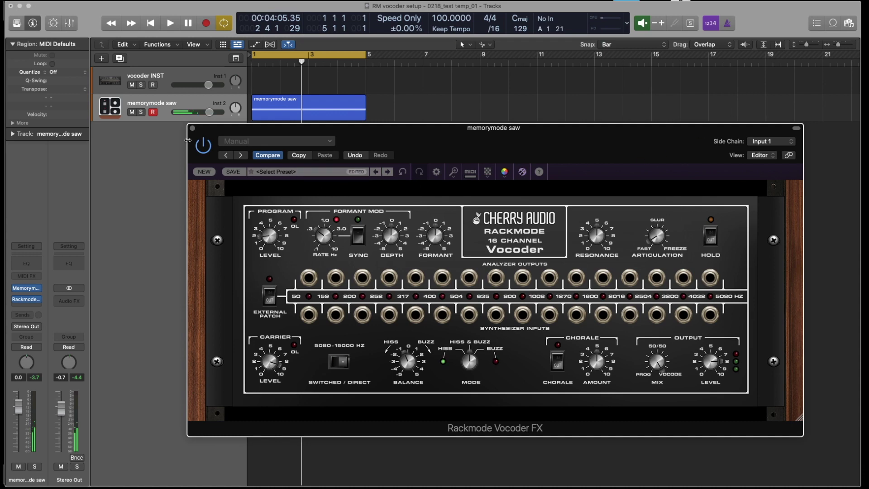
# Check Memorymode, keep the FX side chain on RECORD IN (Input 1), and rewind to bar 1.
pyautogui.click(26, 287)
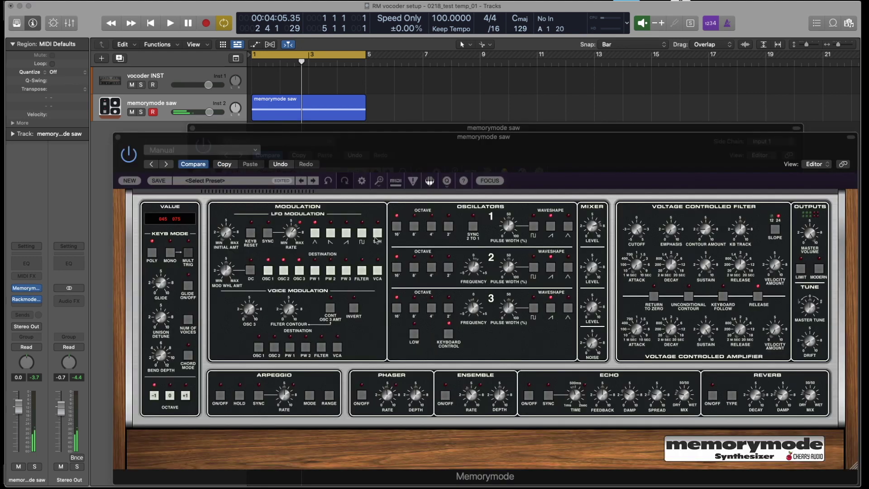
pyautogui.click(118, 136)
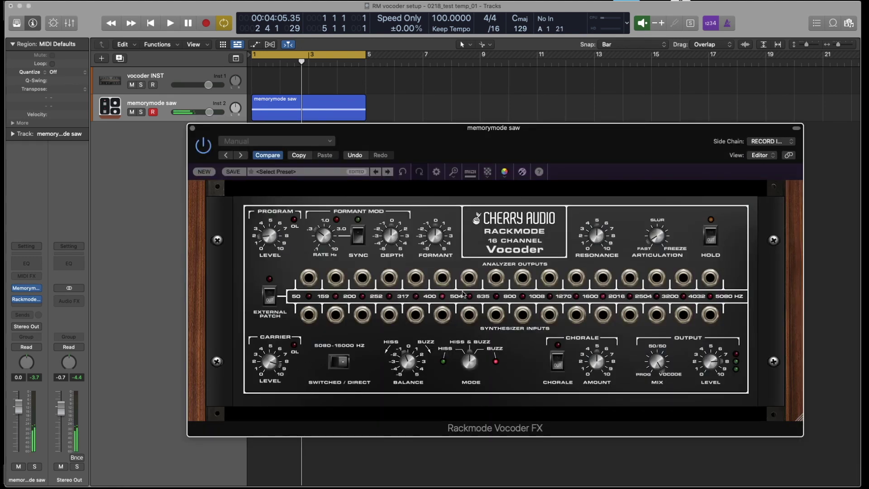
pyautogui.click(771, 141)
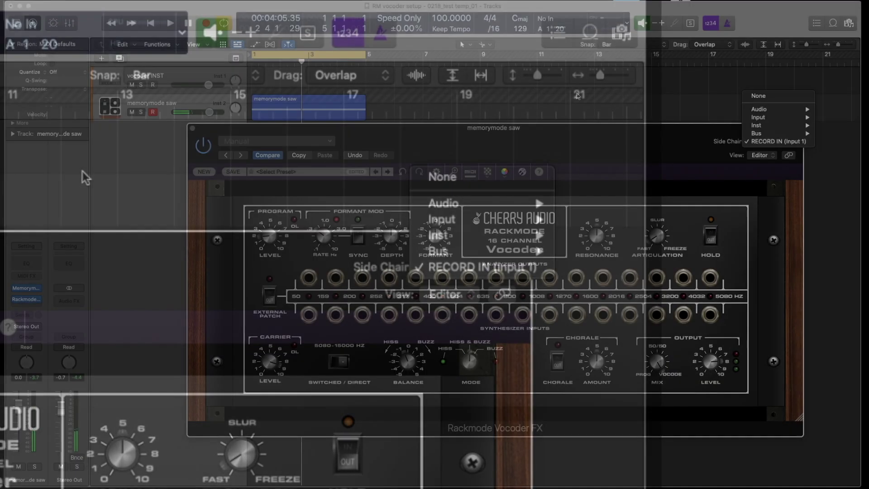
pyautogui.click(95, 177)
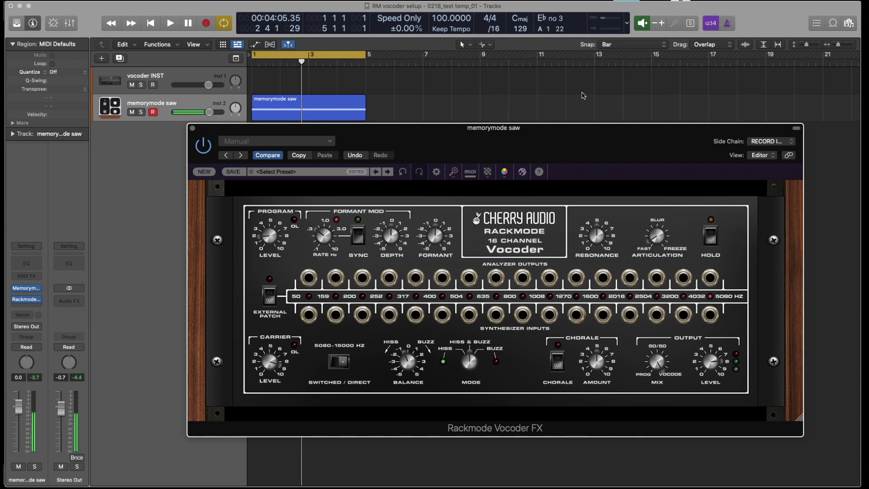
pyautogui.click(300, 110)
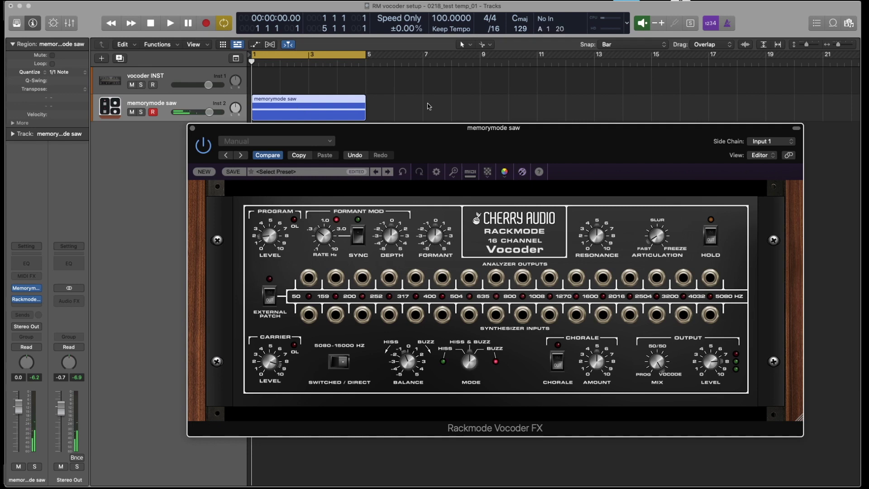
pyautogui.press('space')
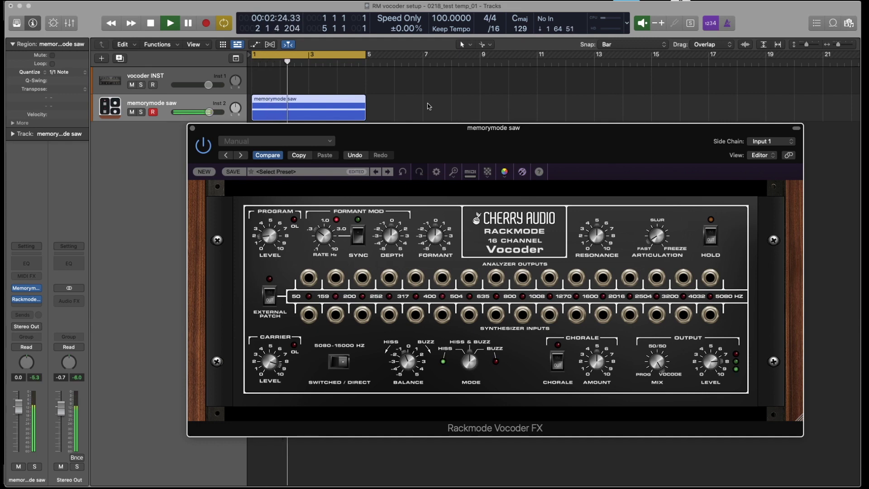
pyautogui.press('space')
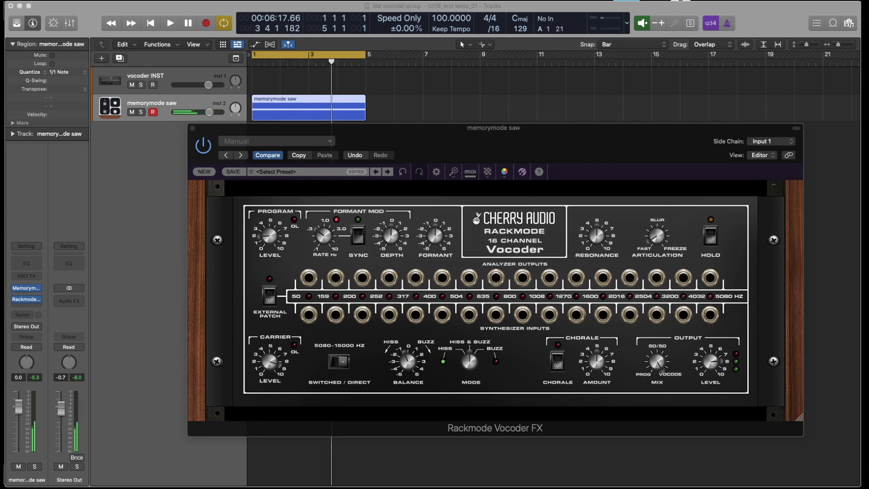